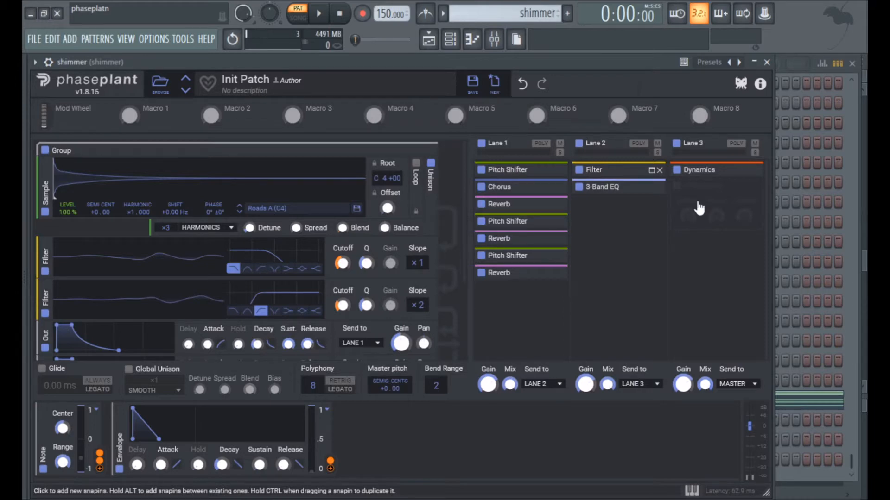
Play the shimmer pattern to hear the full patch, and stop playback.
click(323, 15)
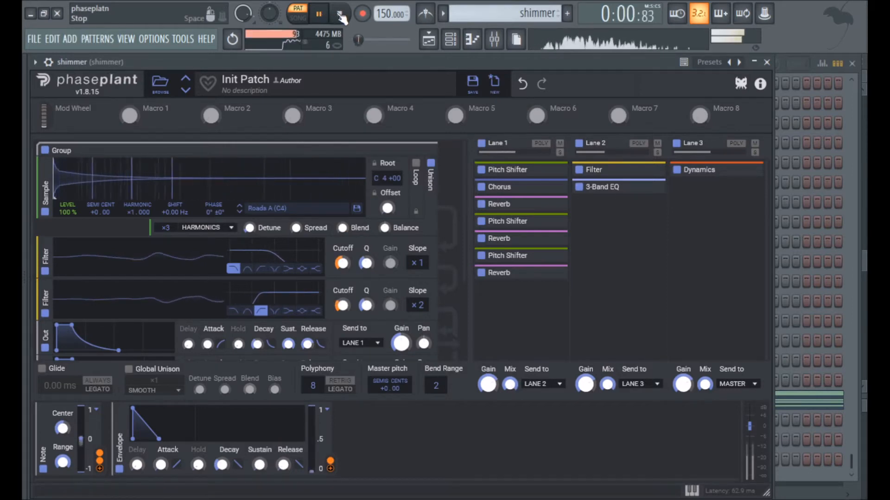
click(341, 17)
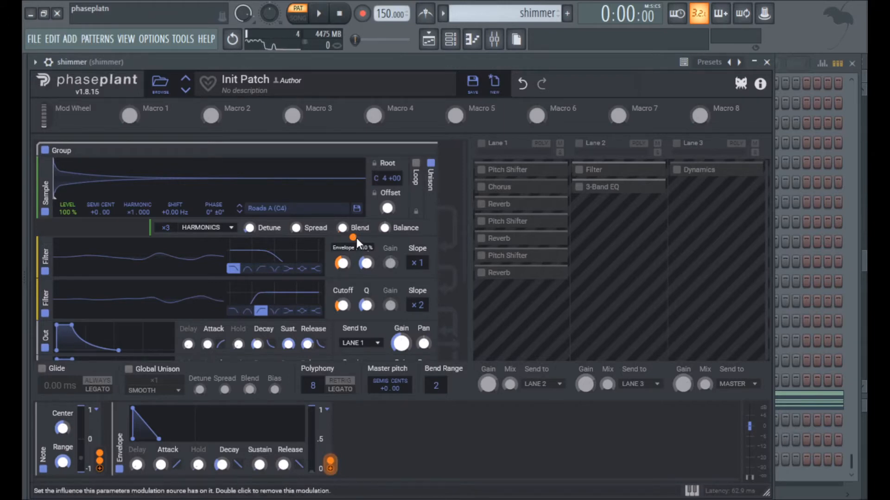
Switch the Envelope modulator off, audition the pattern without it, and switch the envelope back on.
click(344, 228)
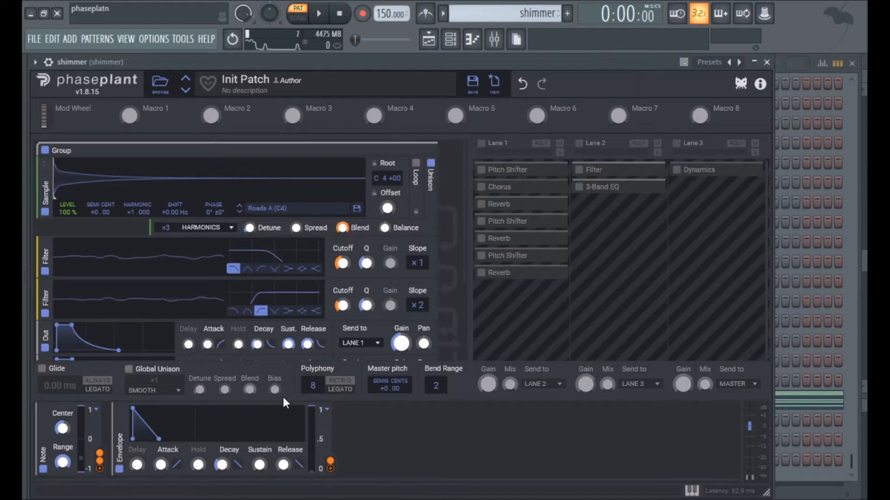
click(120, 469)
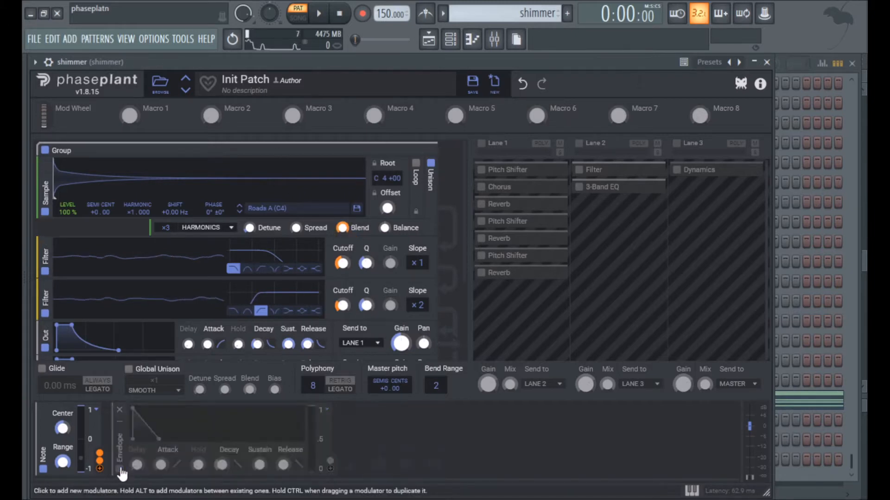
click(323, 20)
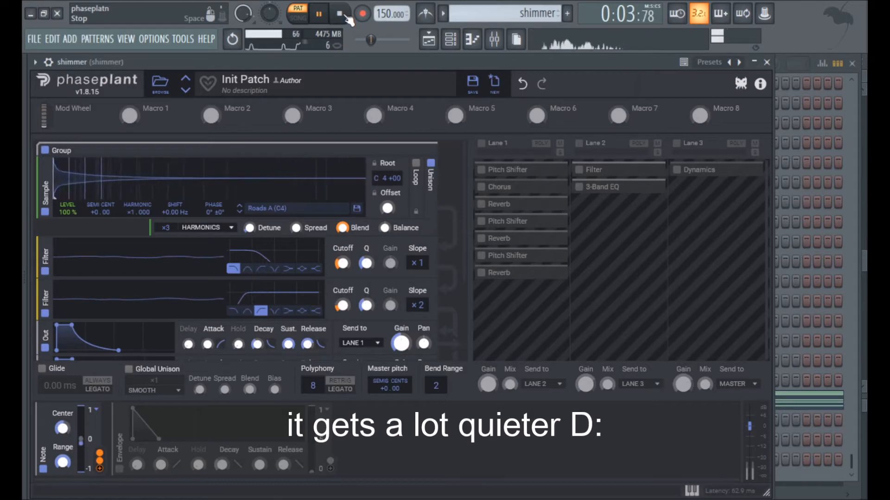
click(347, 16)
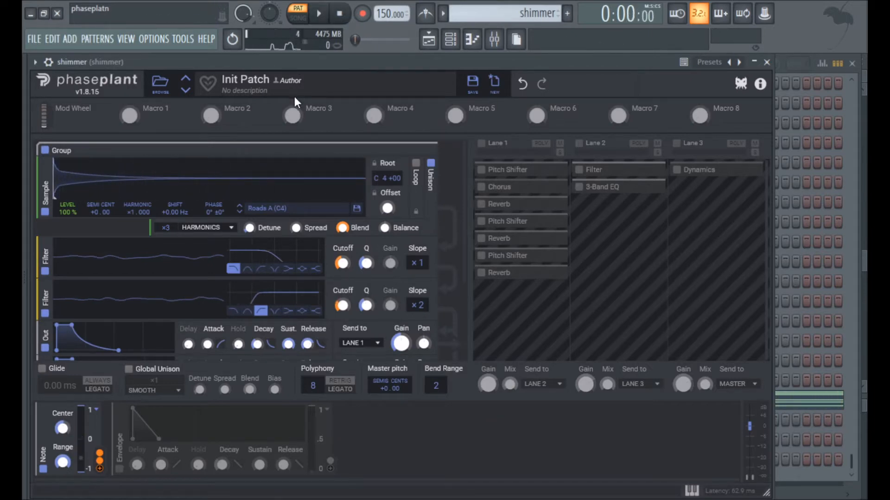
click(121, 469)
drag(344, 228, 298, 227)
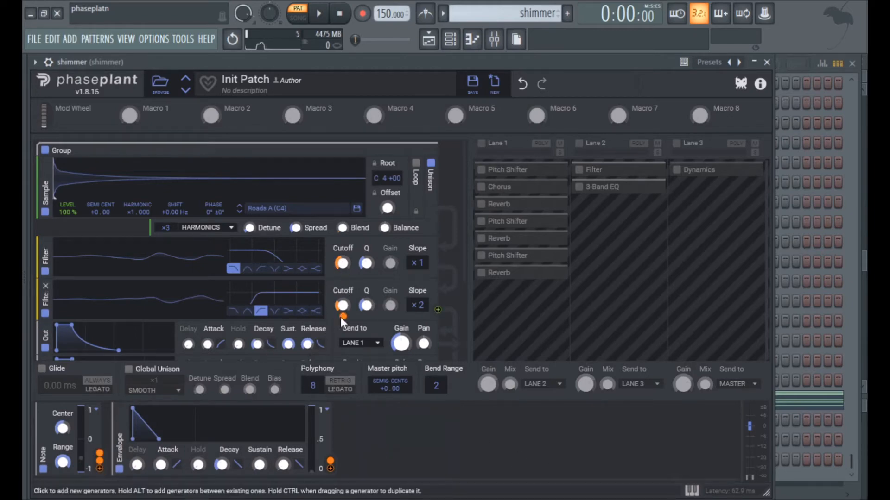
Set the Noise generator's seed mode to Random.
scroll(466, 217, down, 2)
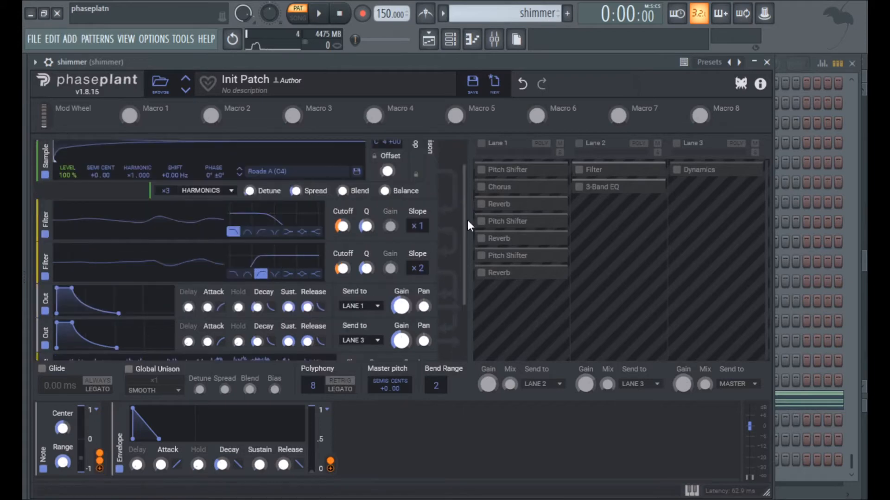
scroll(457, 283, down, 2)
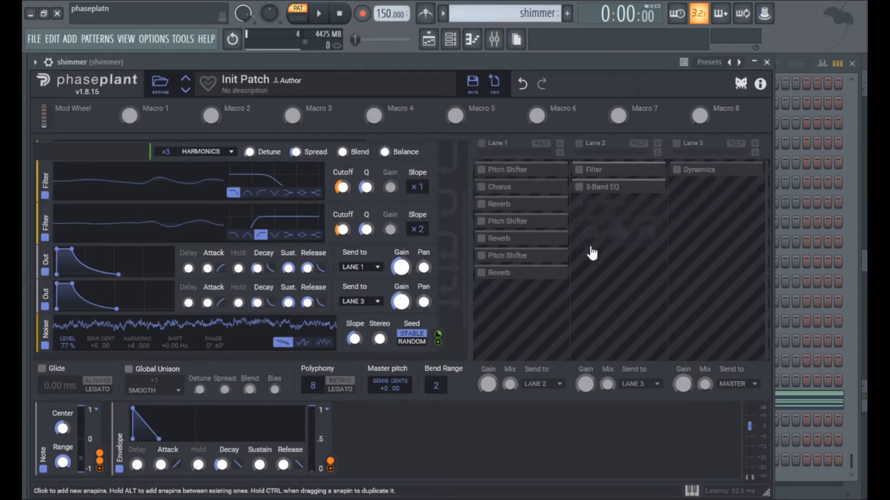
scroll(465, 337, down, 1)
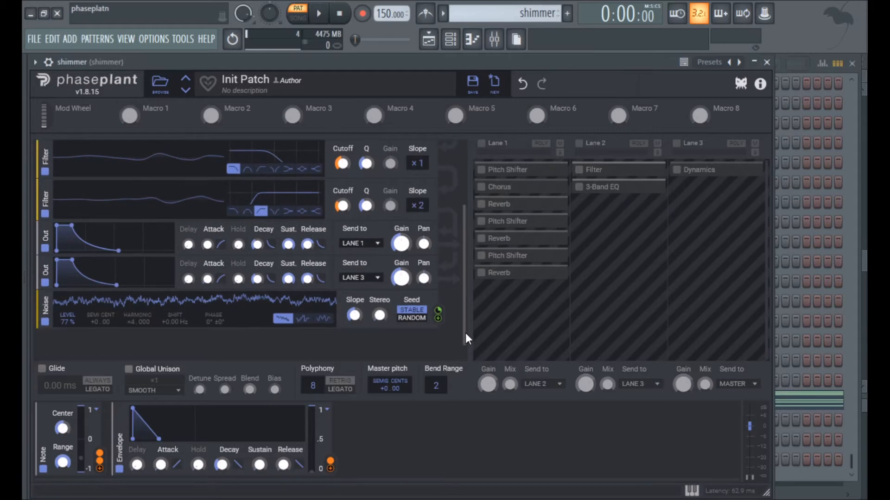
scroll(465, 333, up, 1)
drag(465, 326, 464, 320)
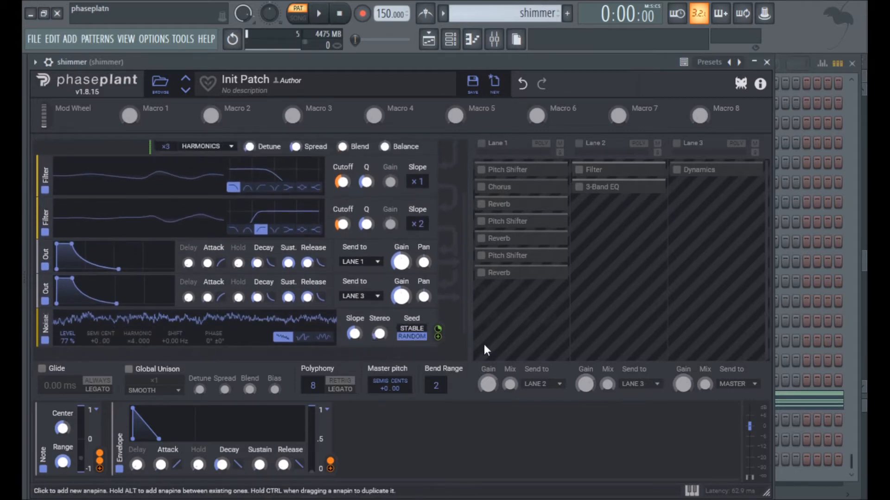
scroll(455, 216, up, 4)
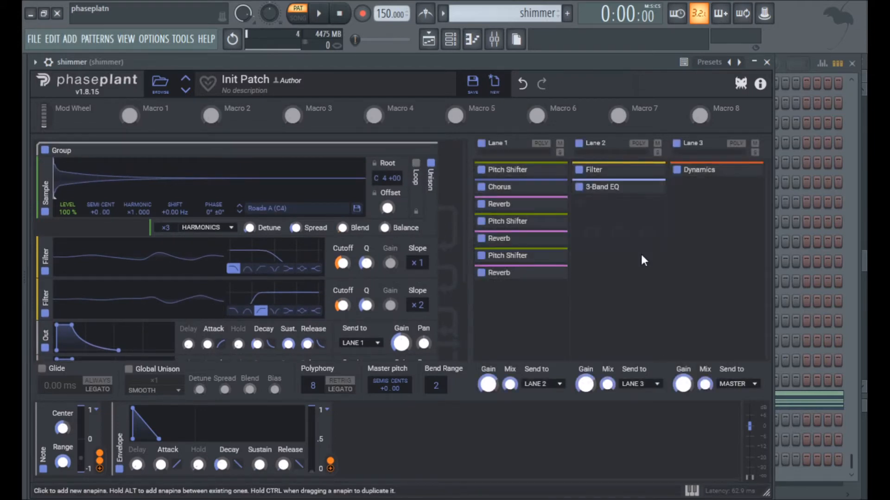
Examine the settings of Lane 2's Filter and 3-Band EQ and of Lane 3's Dynamics effect.
mouse_move(652, 190)
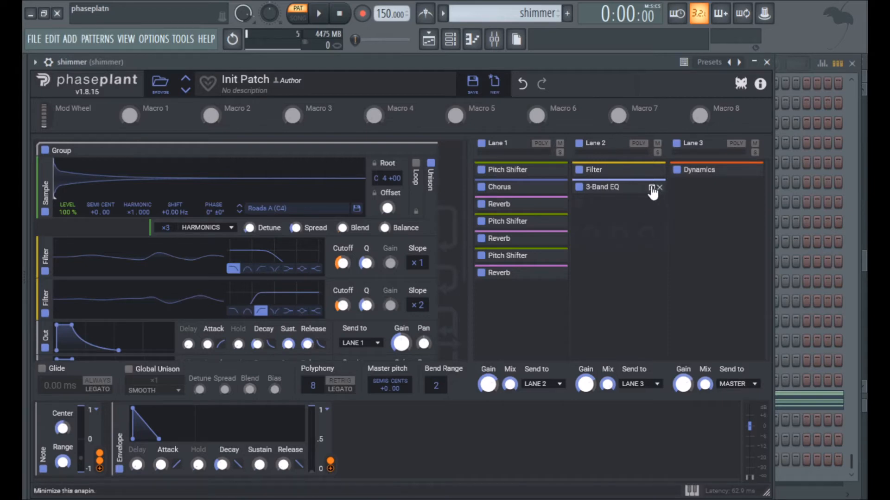
click(652, 190)
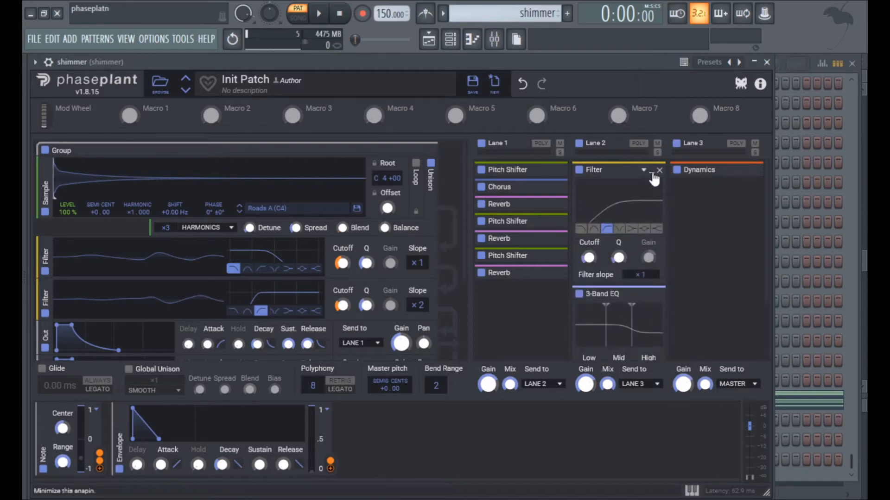
click(652, 171)
click(651, 190)
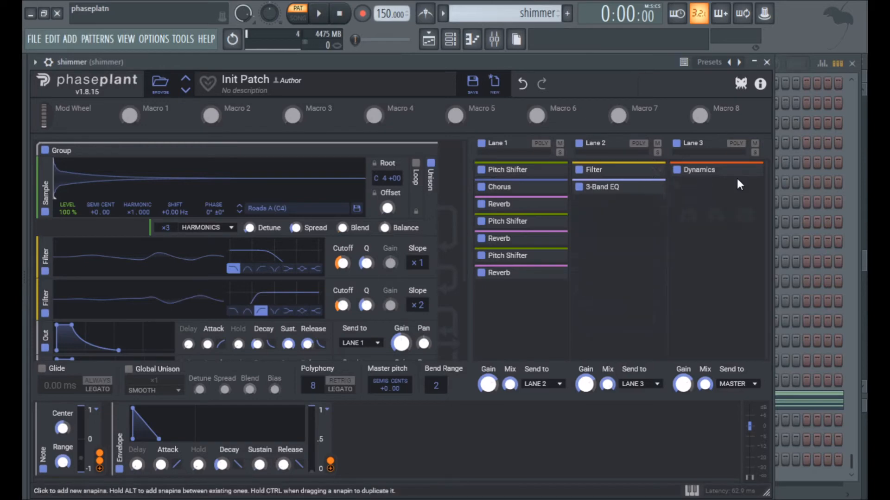
click(749, 171)
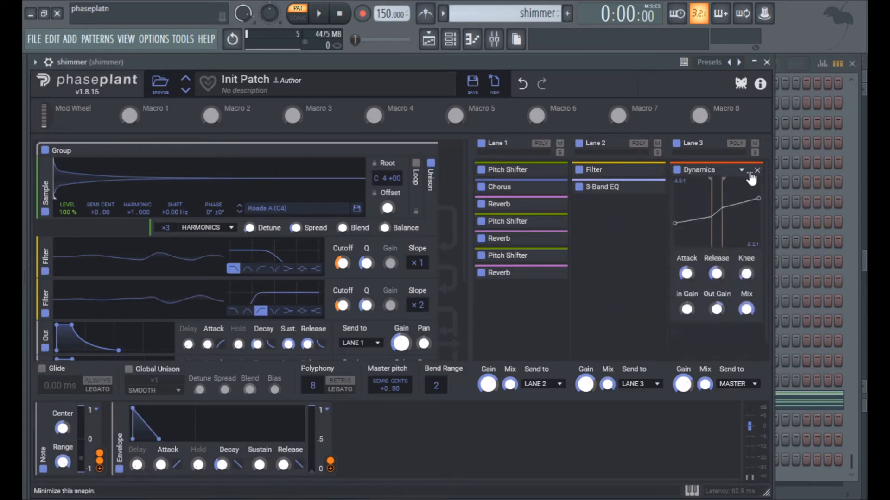
click(750, 171)
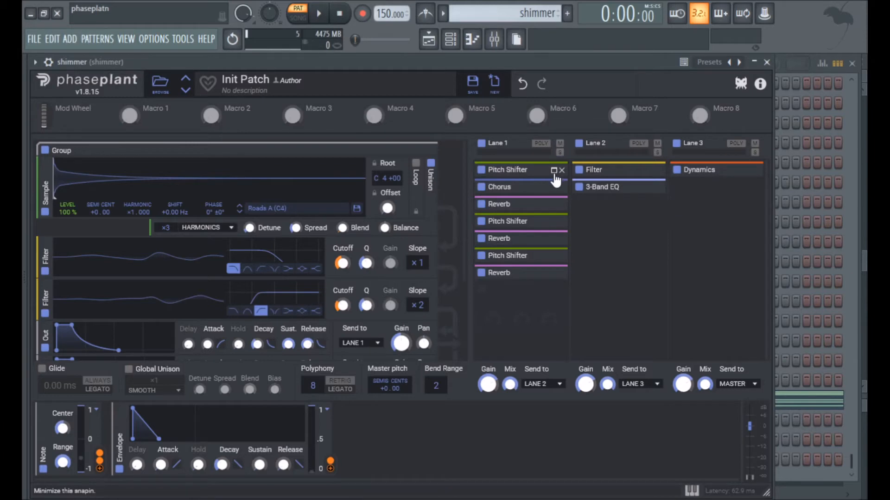
Examine the settings of the first Pitch Shifter and the Chorus in Lane 1.
click(554, 171)
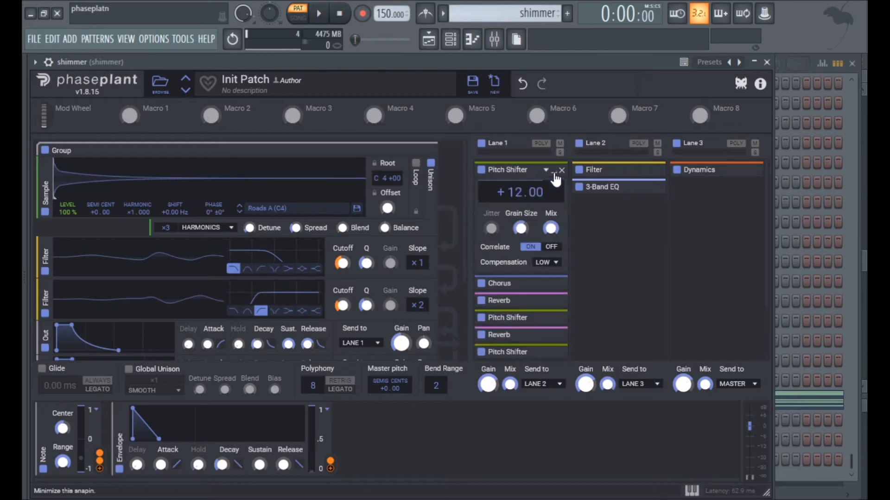
click(554, 171)
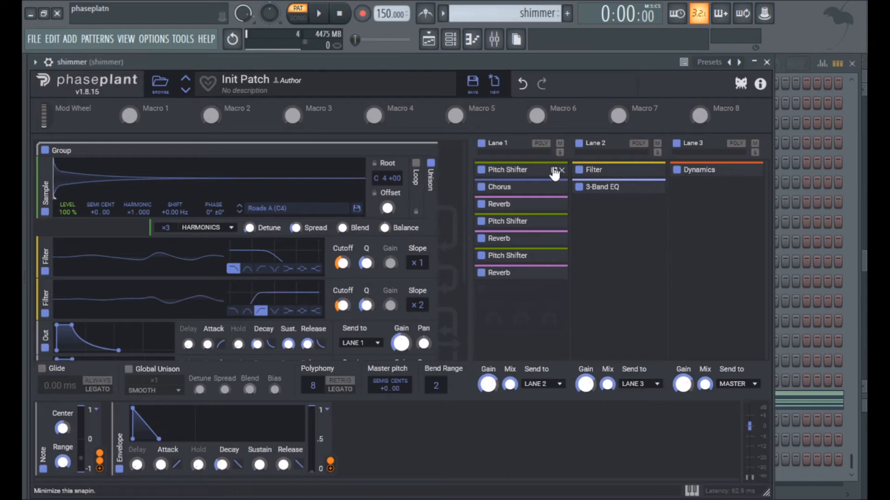
click(554, 172)
click(555, 172)
click(555, 172)
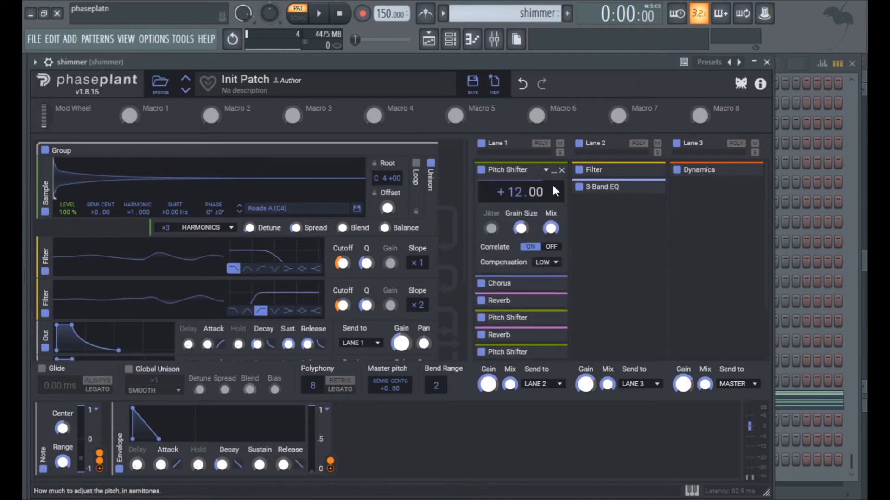
click(554, 172)
click(554, 188)
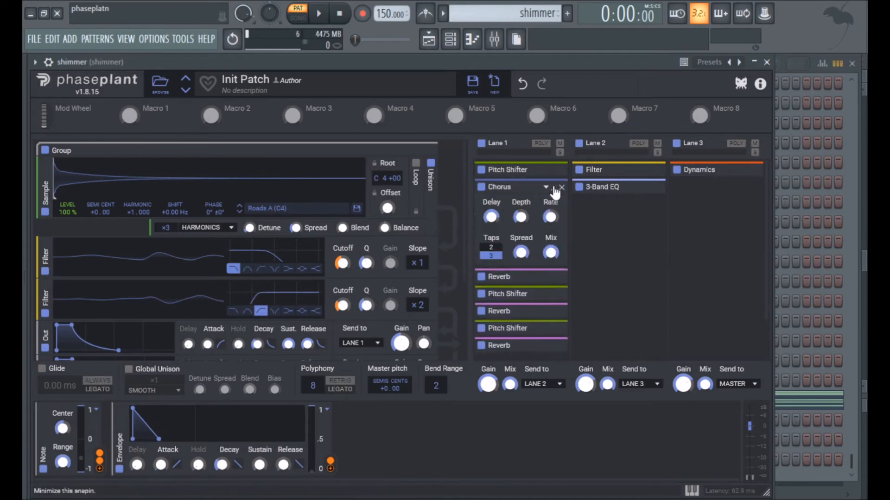
click(555, 190)
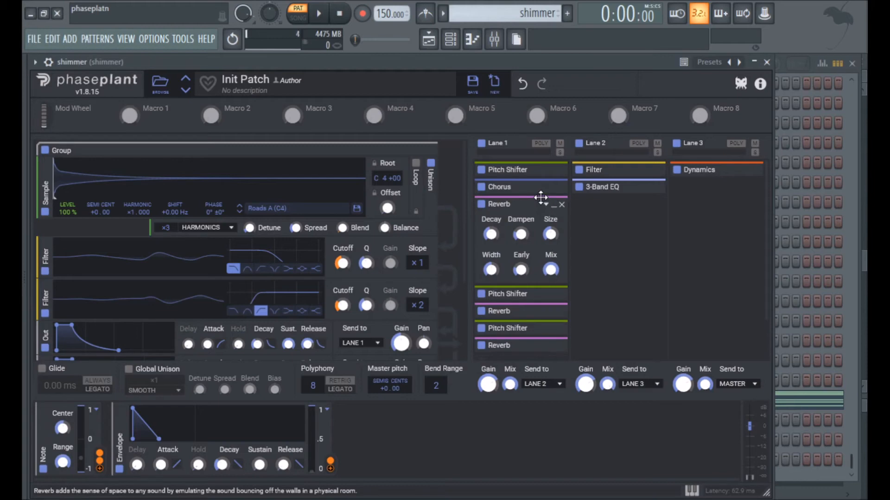
Examine the Reverb and remaining Pitch Shifter settings below the Chorus in Lane 1.
click(553, 205)
click(550, 222)
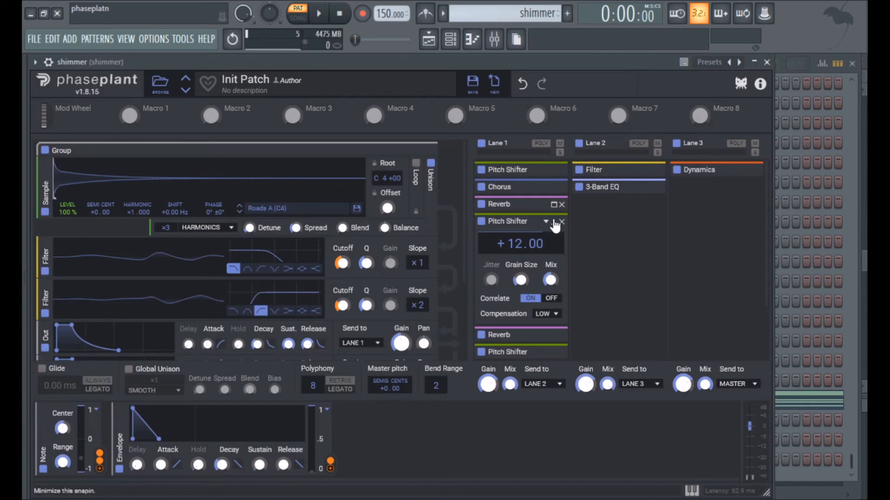
click(547, 222)
click(557, 257)
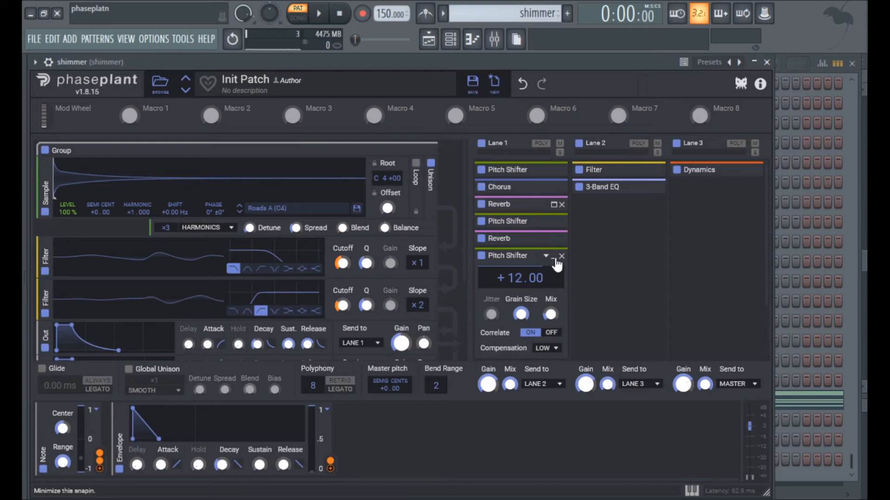
click(554, 258)
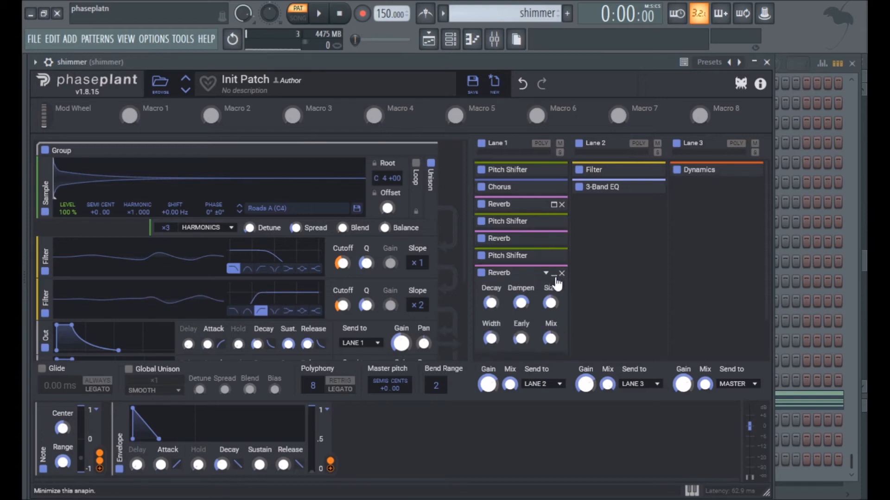
click(554, 275)
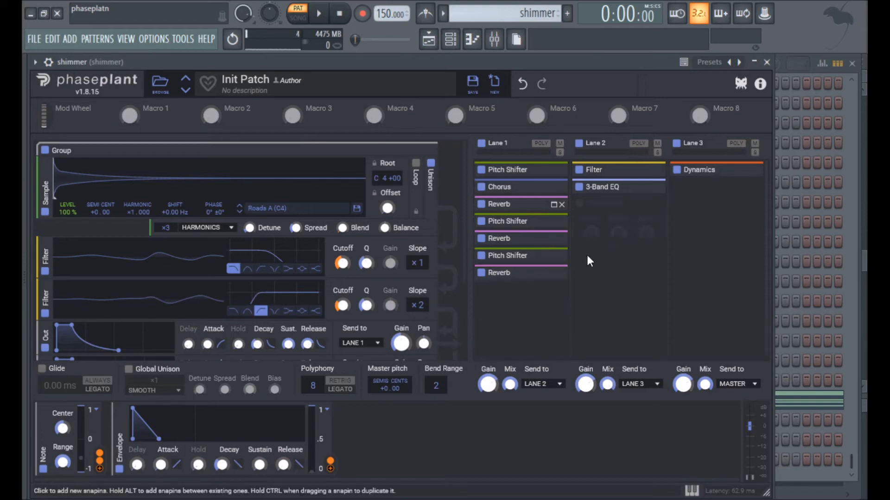
Set the pitch of the third Pitch Shifter in Lane 1 to +4.00 semitones.
click(554, 257)
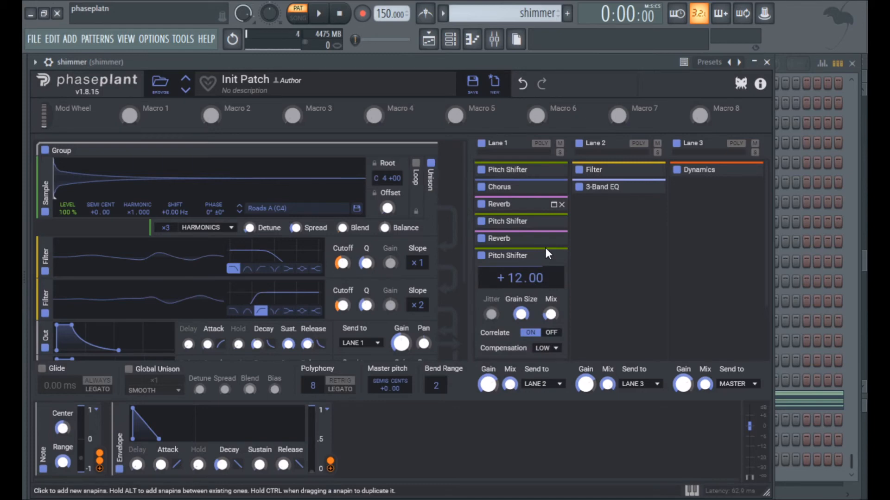
right_click(530, 280)
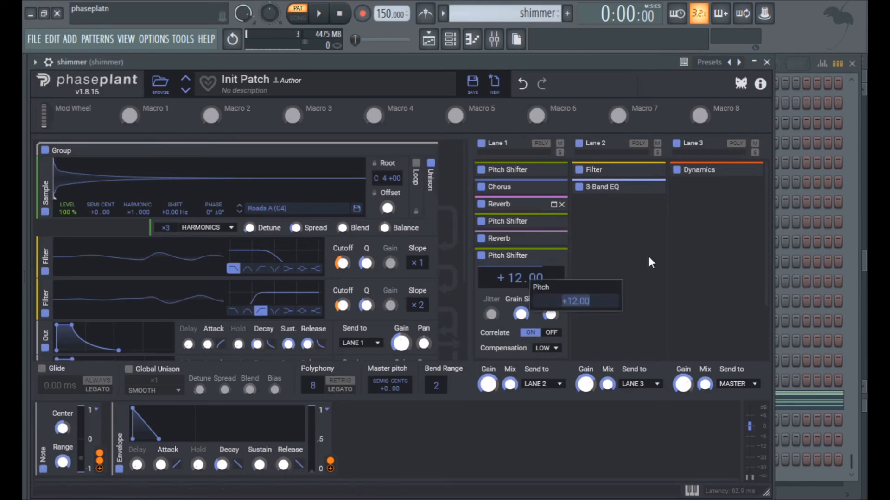
text(4)
key(Return)
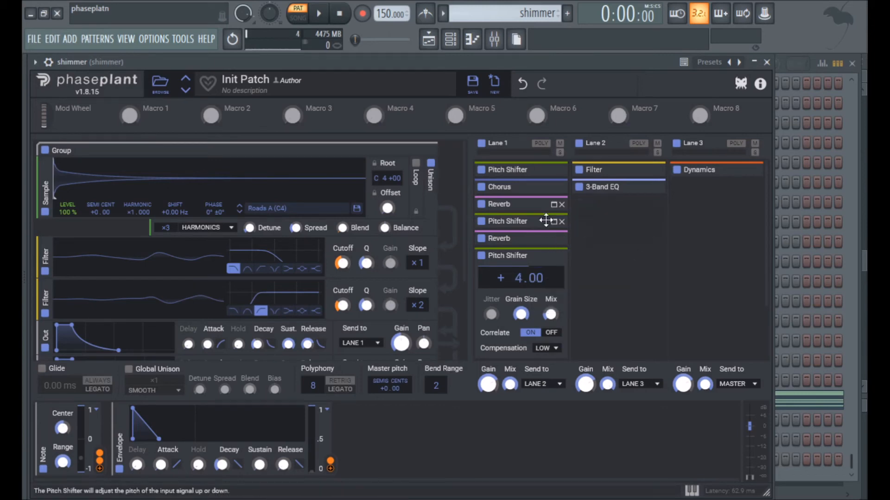
Lower the second Lane 1 Pitch Shifter to about +7.98 semitones, check the first one's pitch, and collapse the Pitch Shifters.
click(554, 222)
drag(513, 237, 513, 258)
click(554, 170)
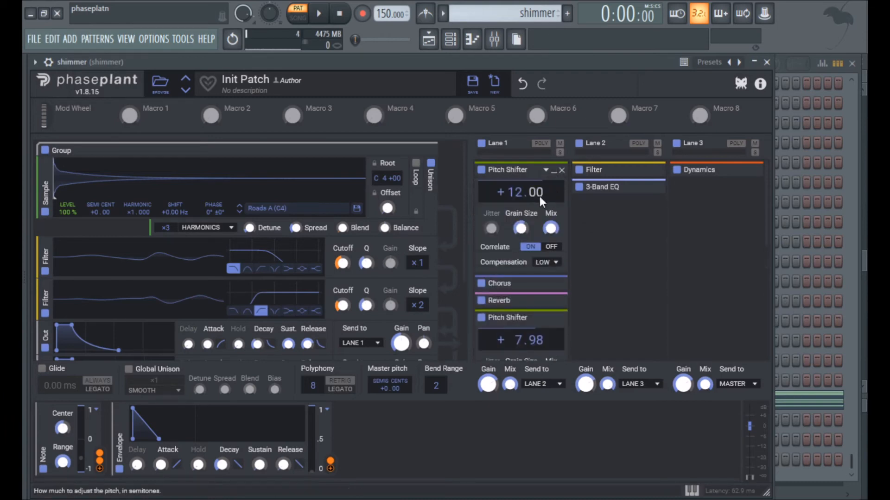
click(554, 171)
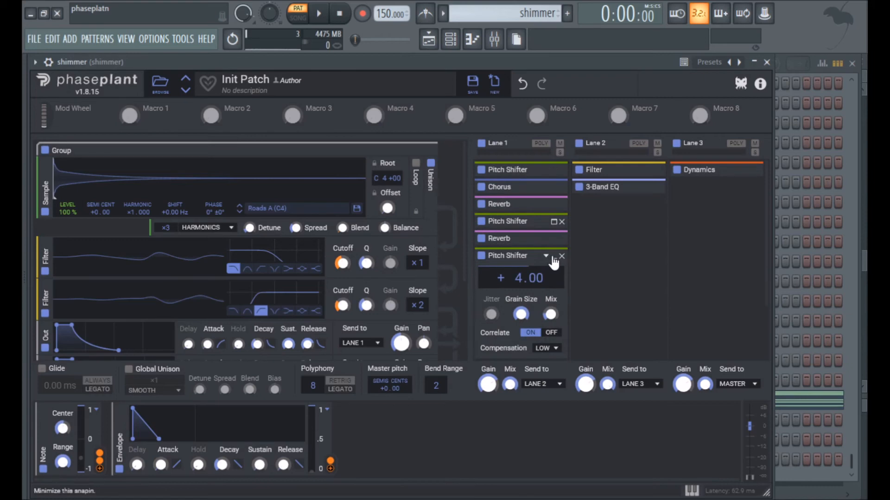
click(554, 256)
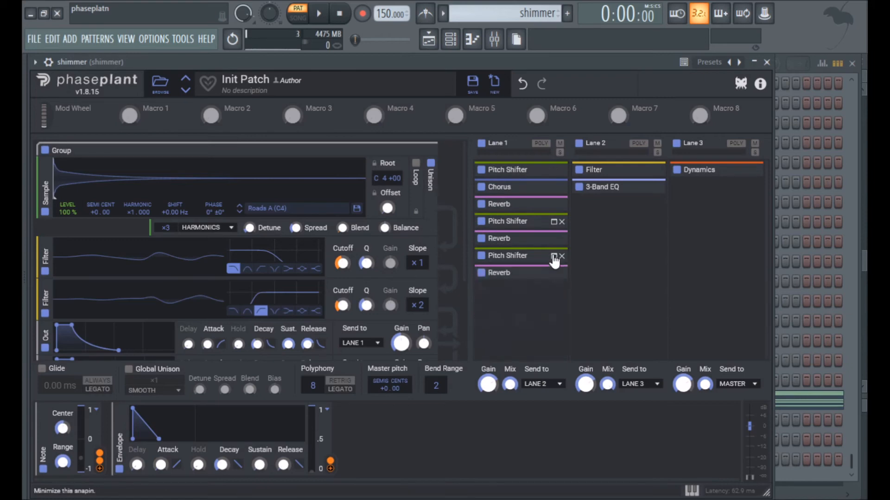
Play the pattern and lower Lane 3's output gain to -Inf dB.
click(325, 18)
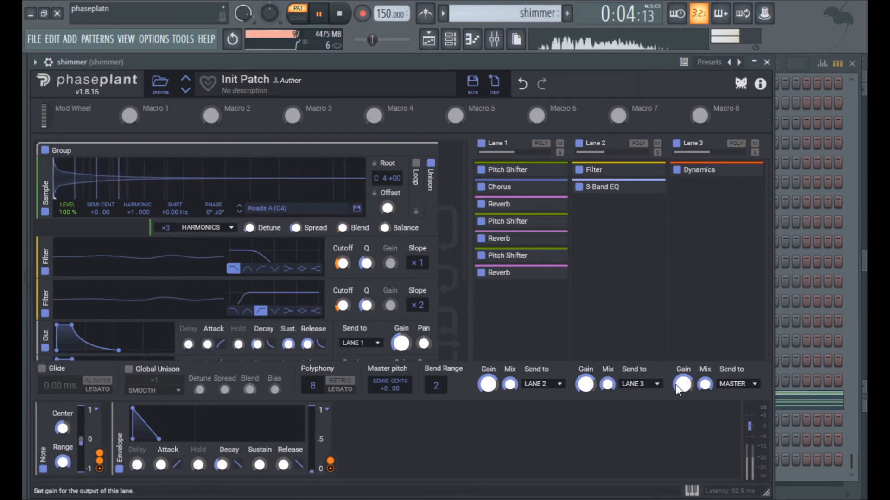
drag(684, 381, 684, 473)
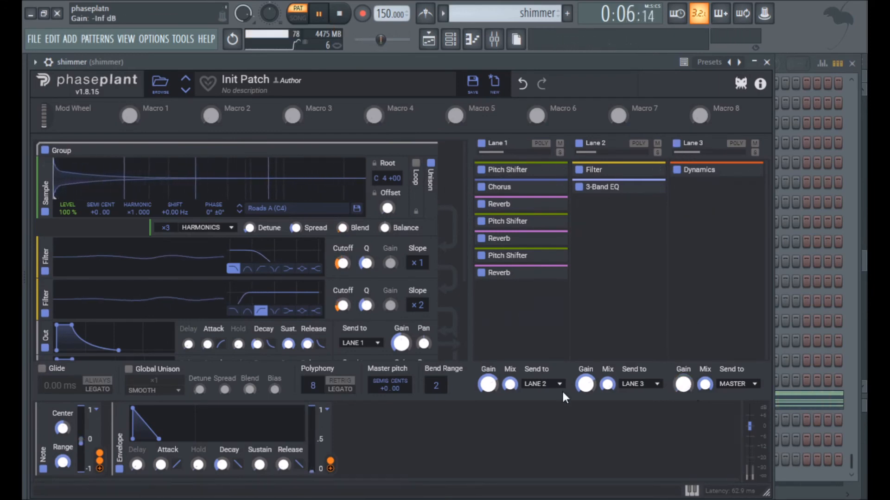
Send Lane 2 to Master to audition it without Lane 3, stop playback, and route it back to Lane 3.
click(640, 389)
click(639, 395)
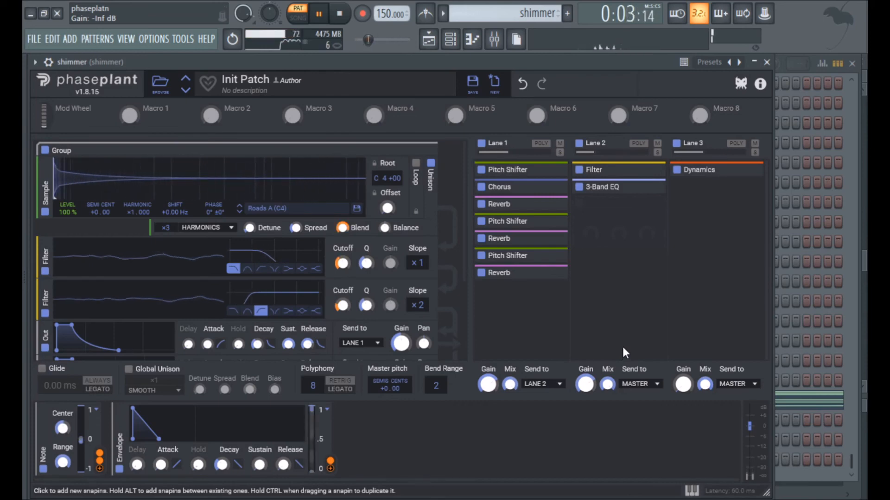
click(342, 13)
click(640, 383)
click(642, 325)
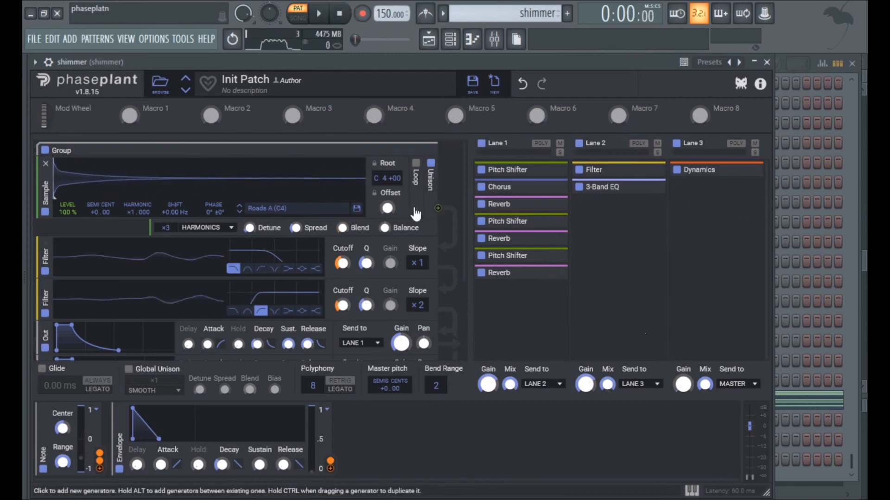
Examine the generator group's Out modules and their lane routing.
drag(468, 194, 467, 217)
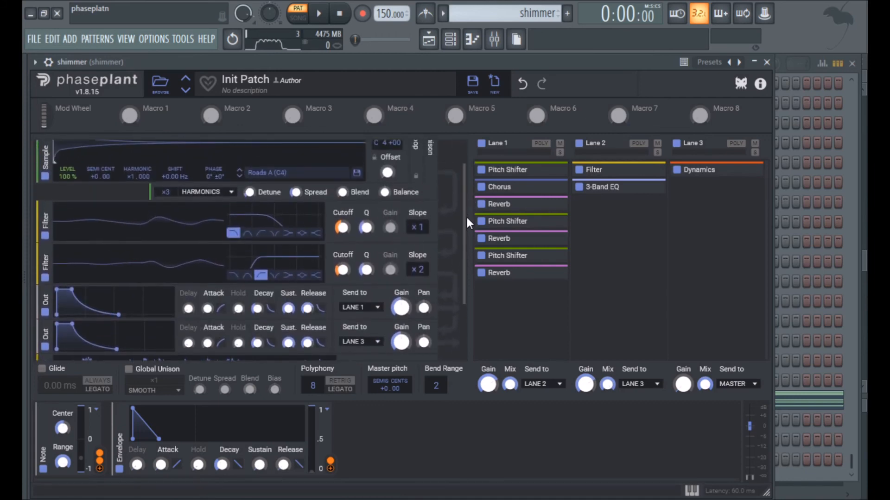